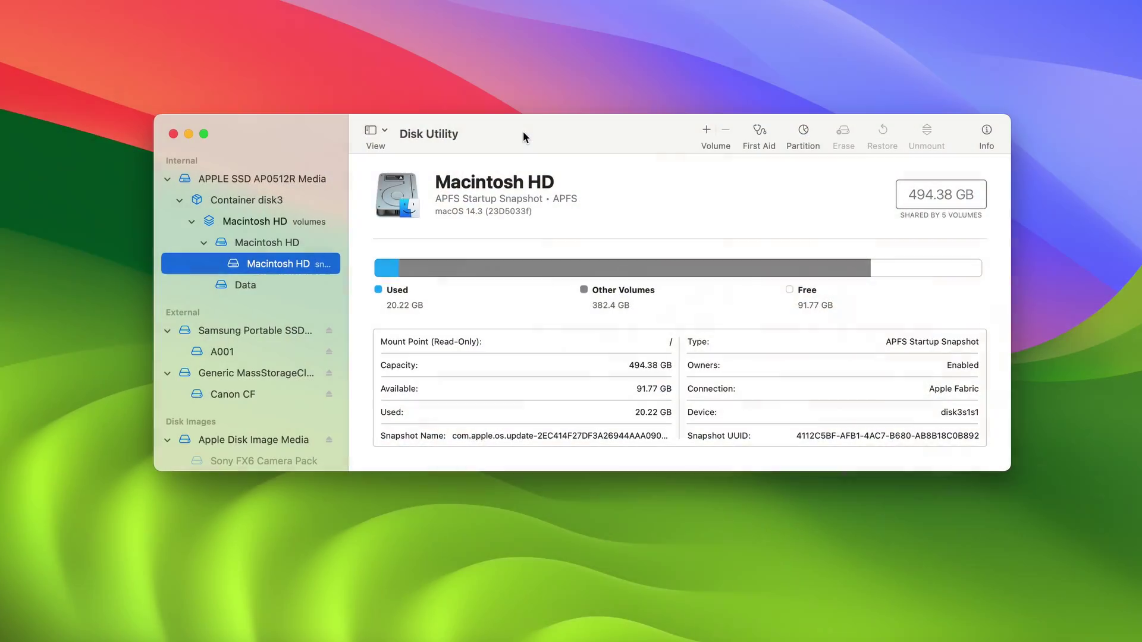
Step: Select Canon CF under External to see its 64.03 GB ExFAT volume details
click(267, 395)
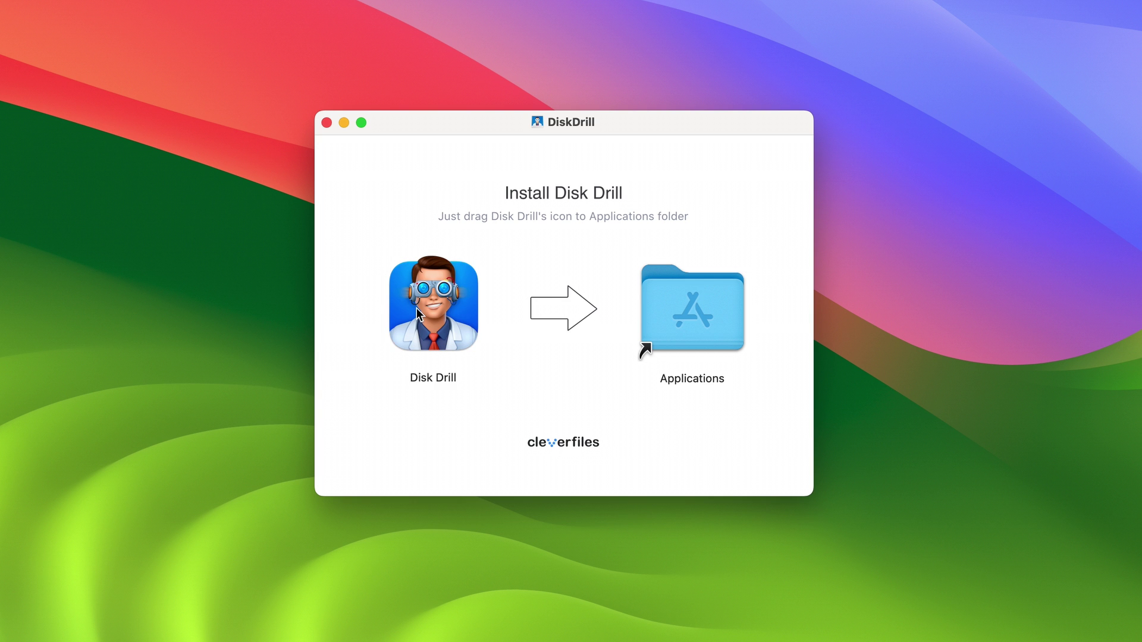
Step: Install Disk Drill by dragging its icon from the disk image into Applications
drag(418, 314, 626, 316)
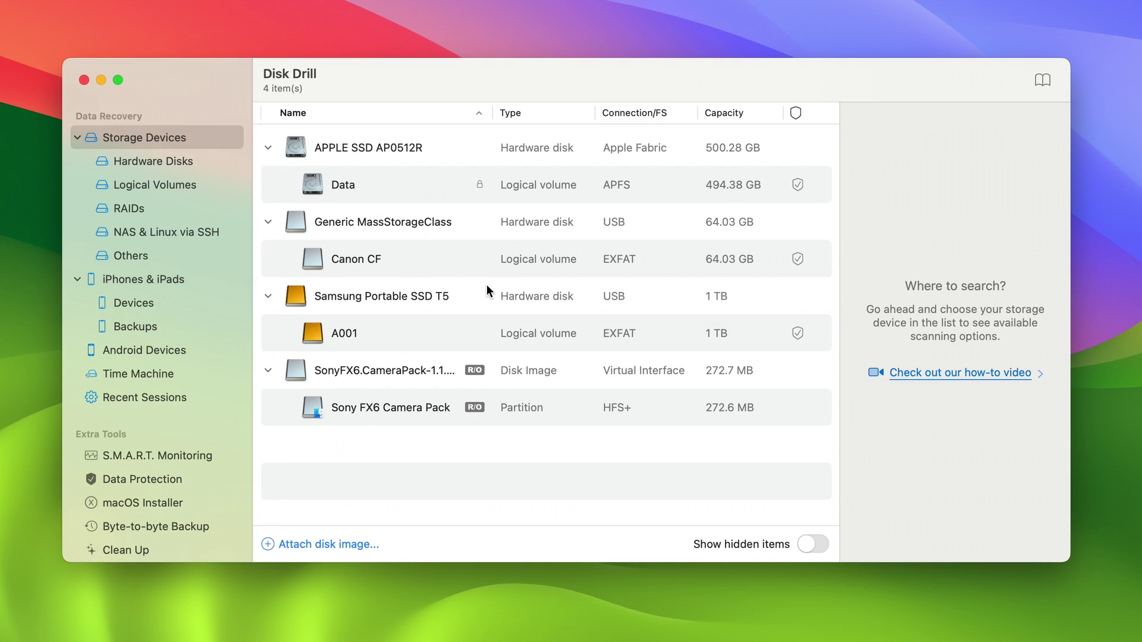
Step: Start a byte-to-byte backup of the Canon CF card, then scan it for lost data
click(159, 525)
click(371, 344)
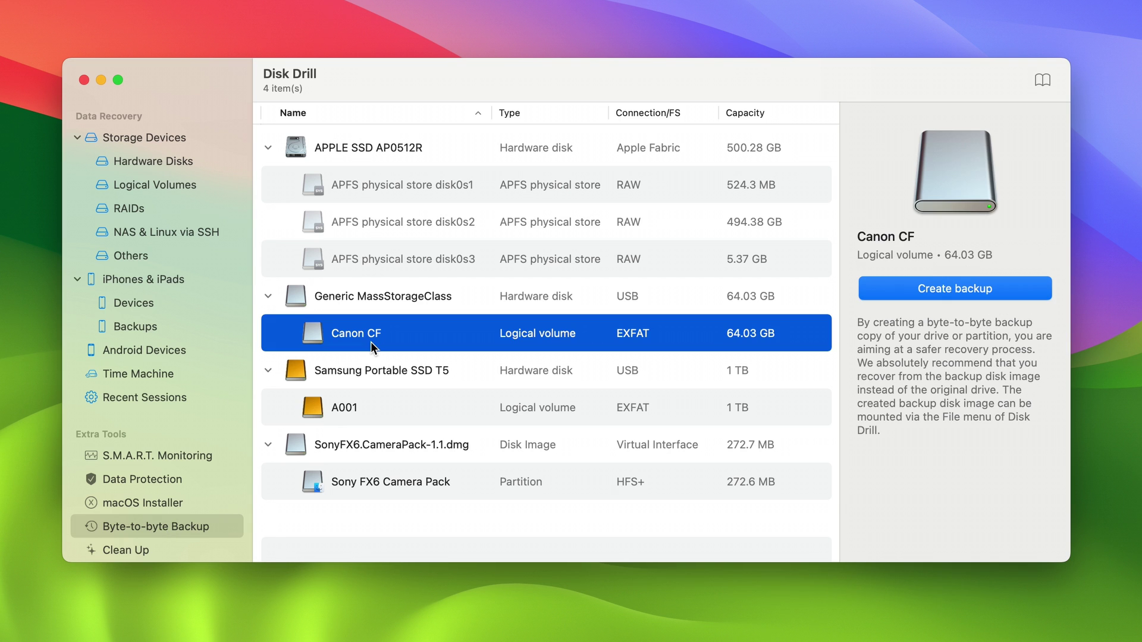
click(971, 290)
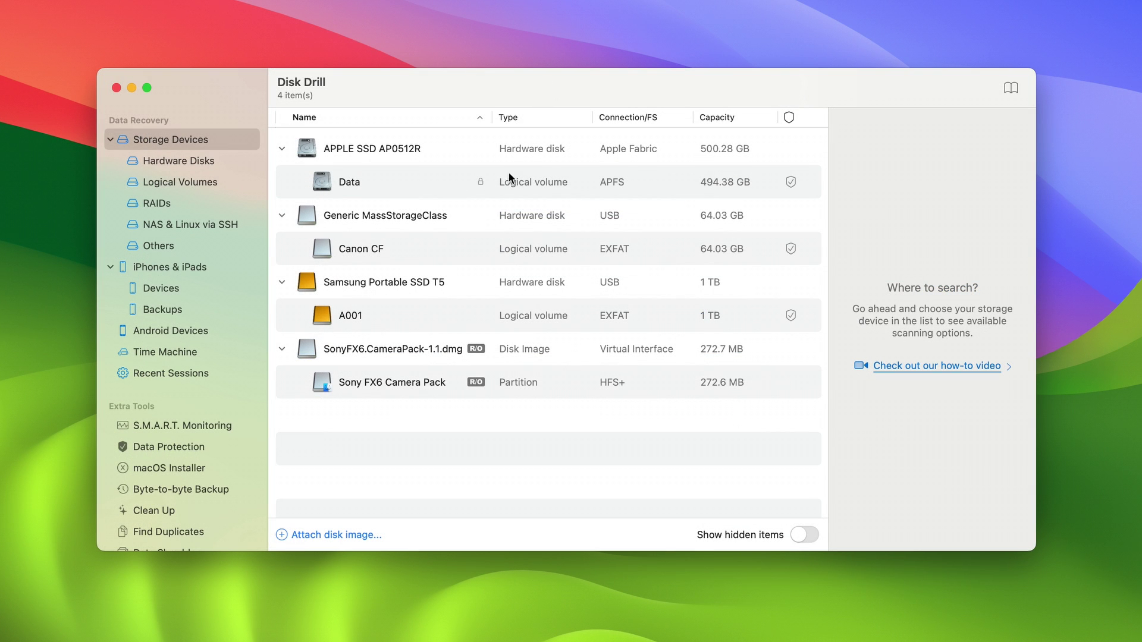
click(366, 251)
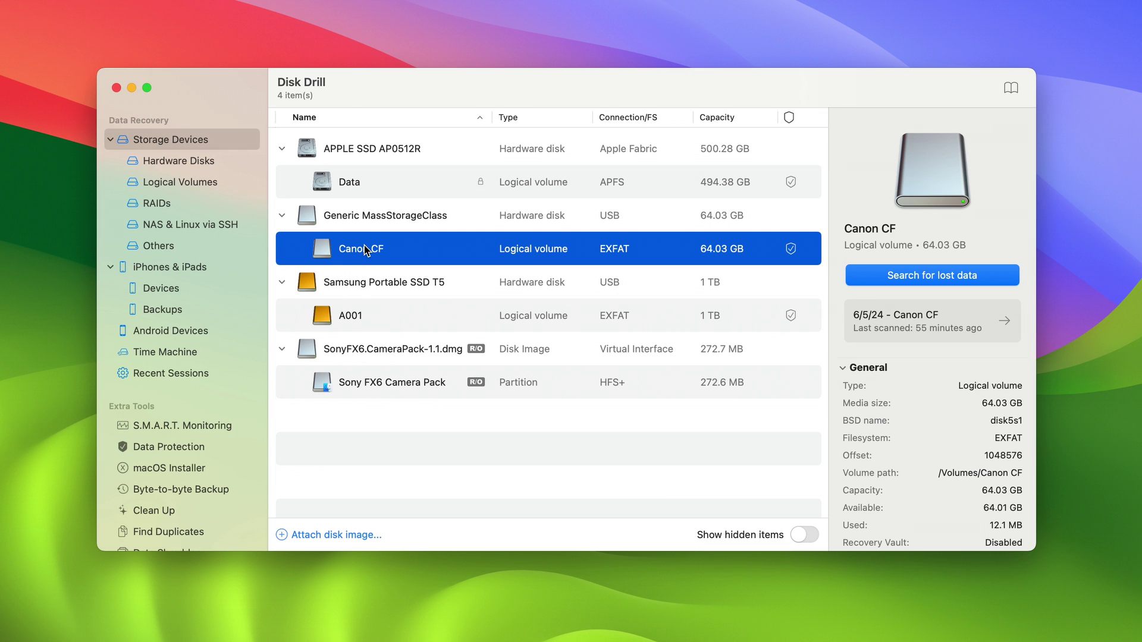
click(865, 278)
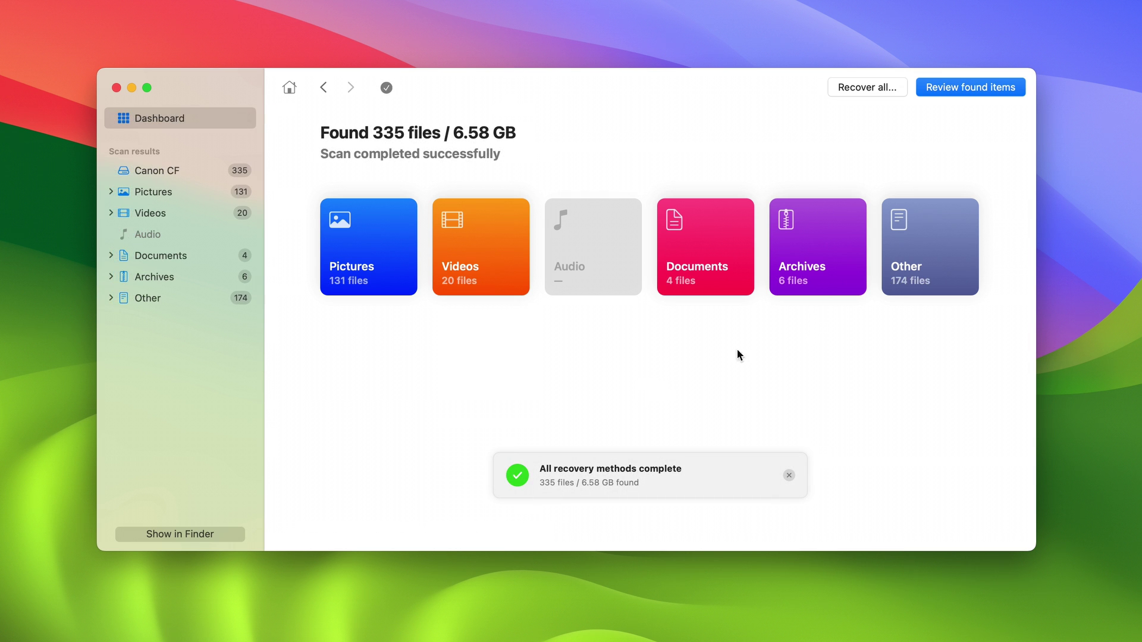
Step: Review the found files, preview _MG_7419.CR2, and check MVI_7435–MVI_7437.MOV for recovery
click(973, 88)
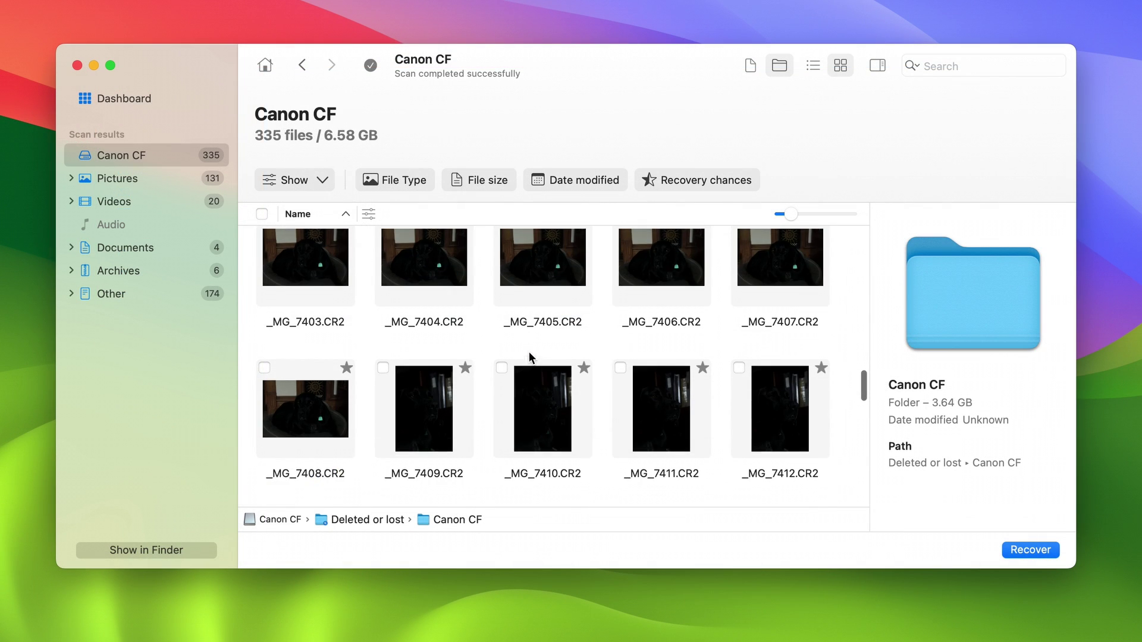
scroll(529, 355, down, 3)
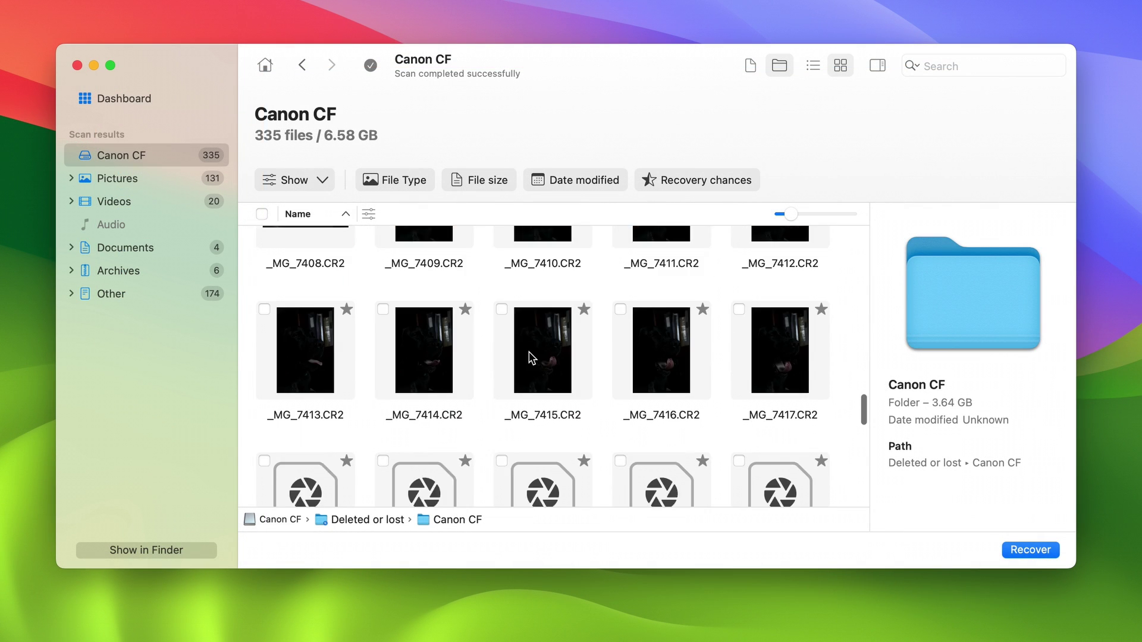
scroll(531, 356, down, 4)
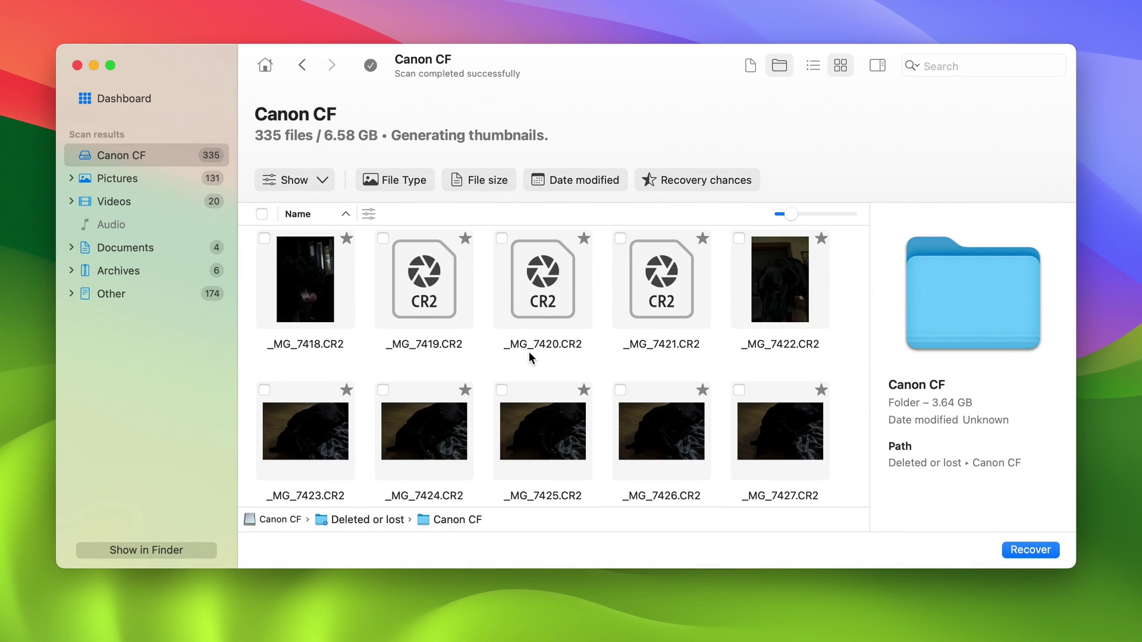
scroll(530, 354, up, 1)
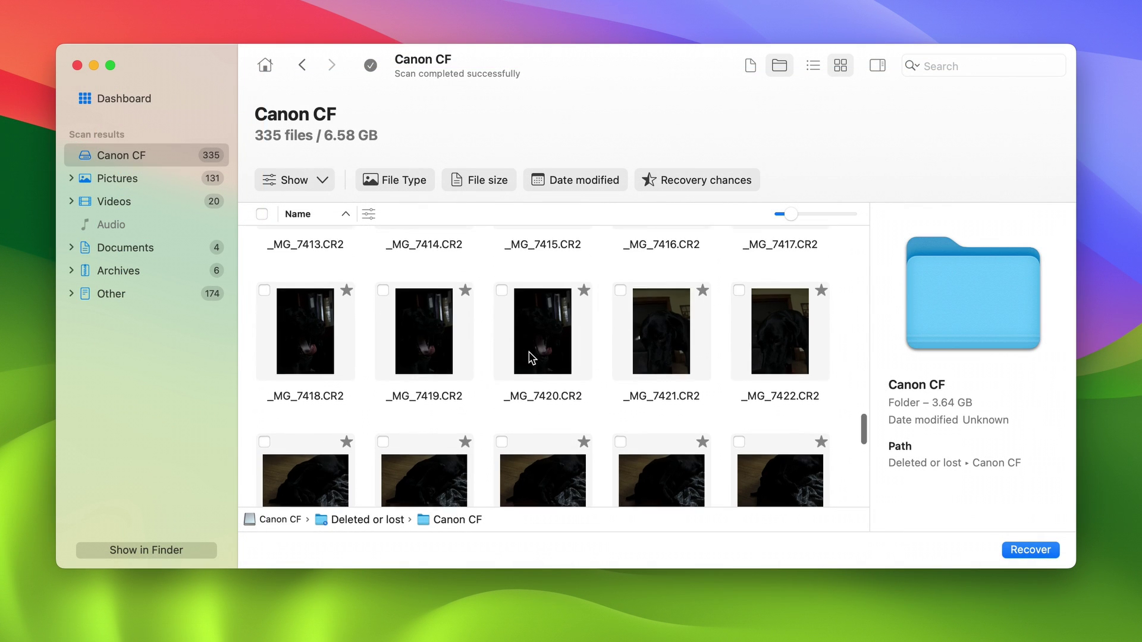
click(439, 352)
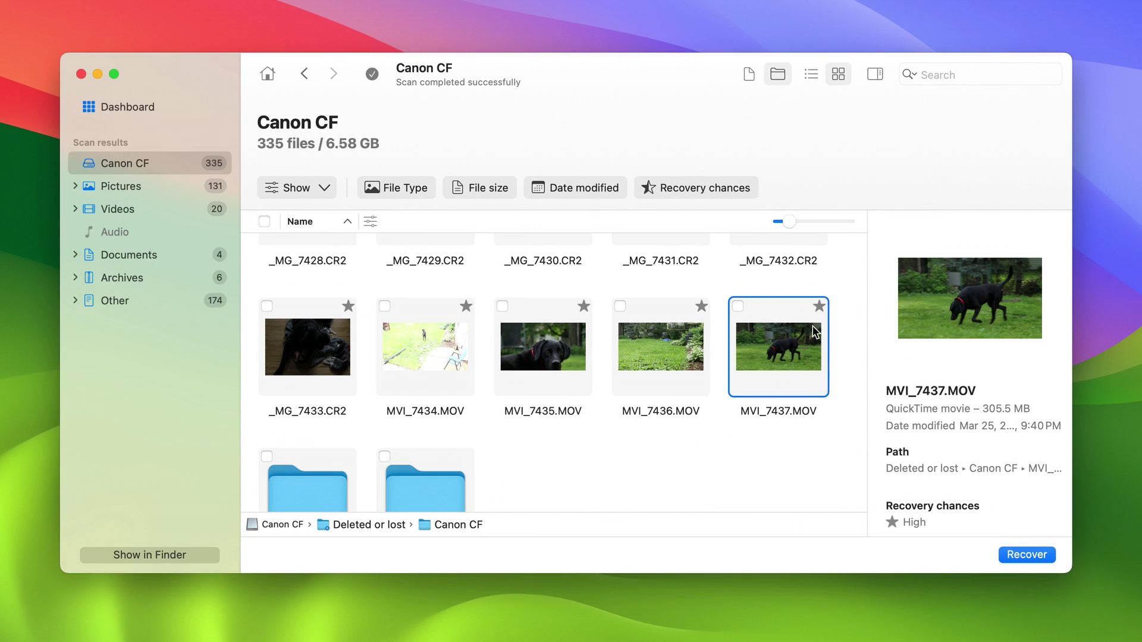
mouse_move(818, 307)
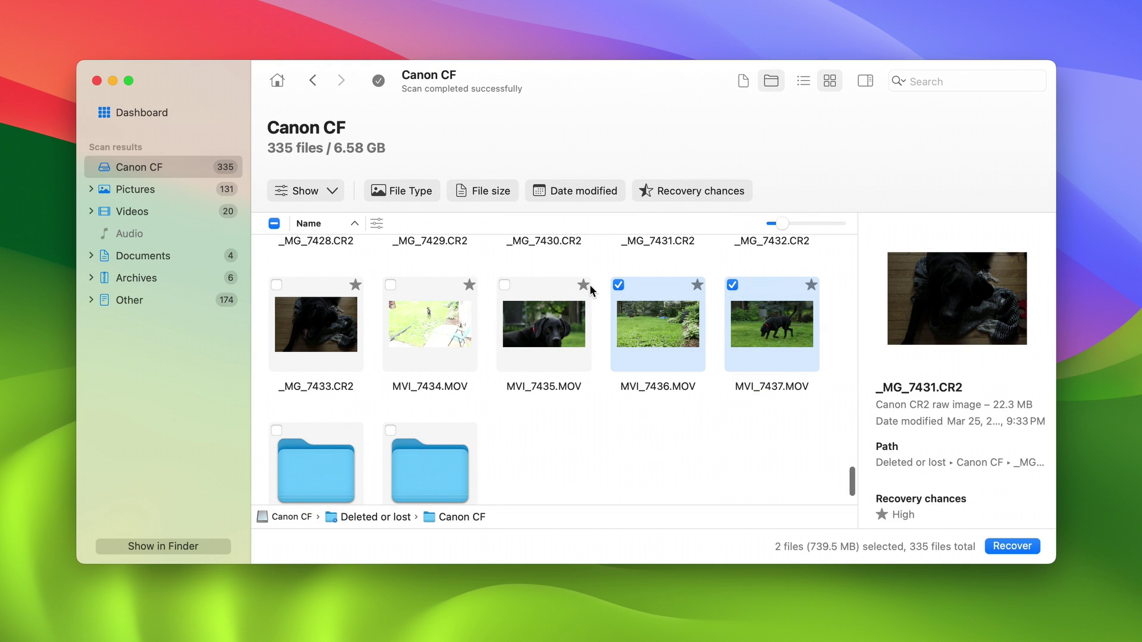
click(504, 285)
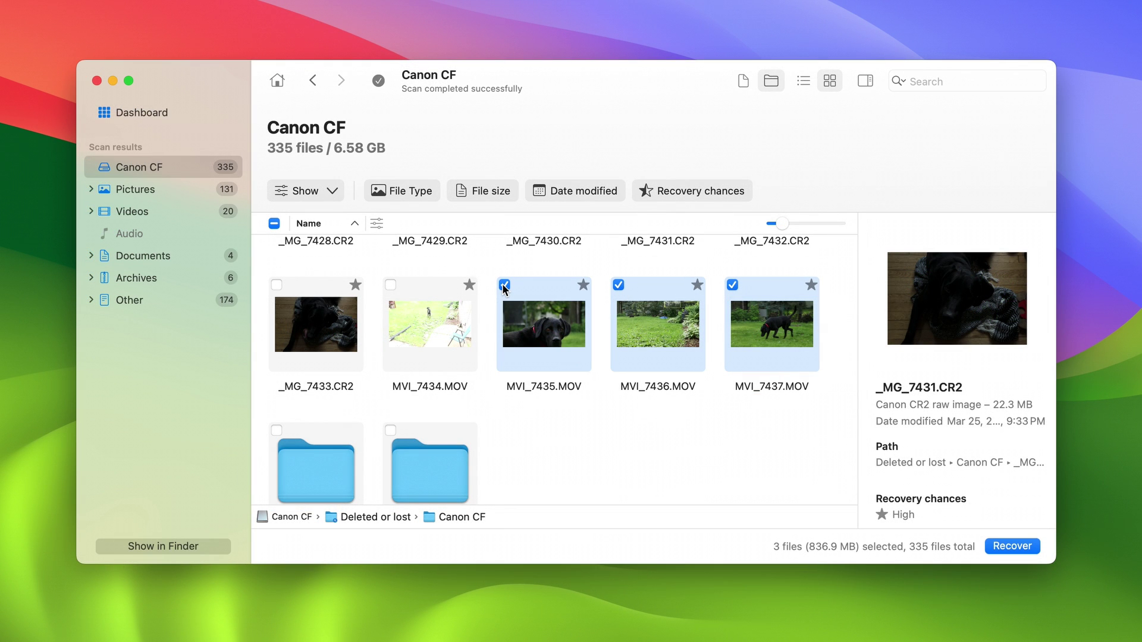
scroll(657, 434, down, 2)
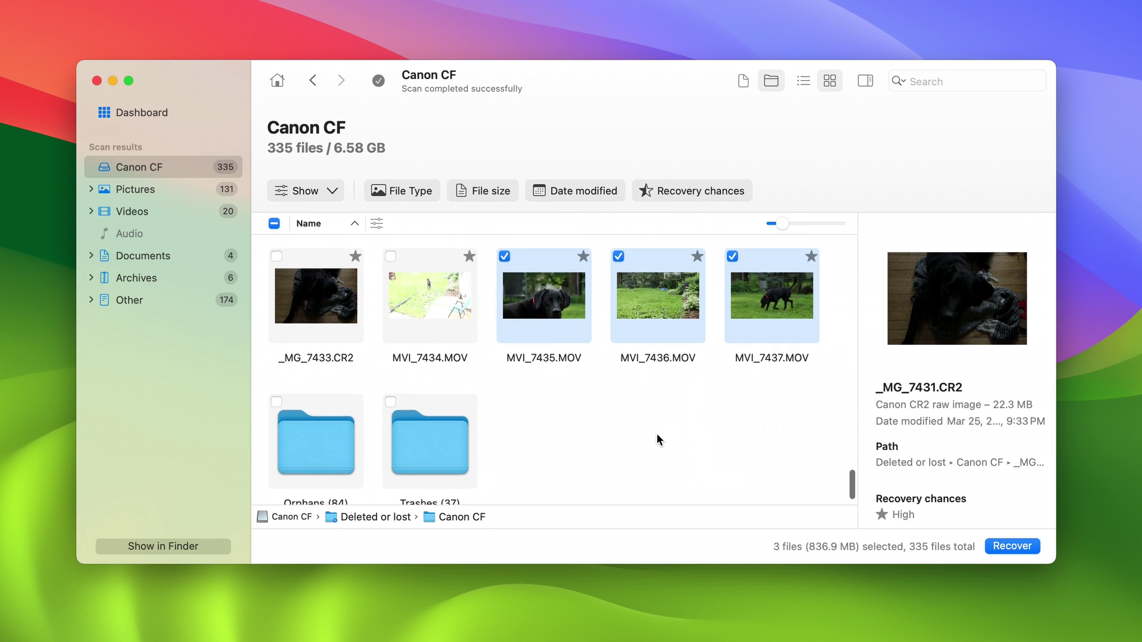
Step: Recover the three checked MOV files (836.9 MB) with Desktop as the destination
click(1004, 547)
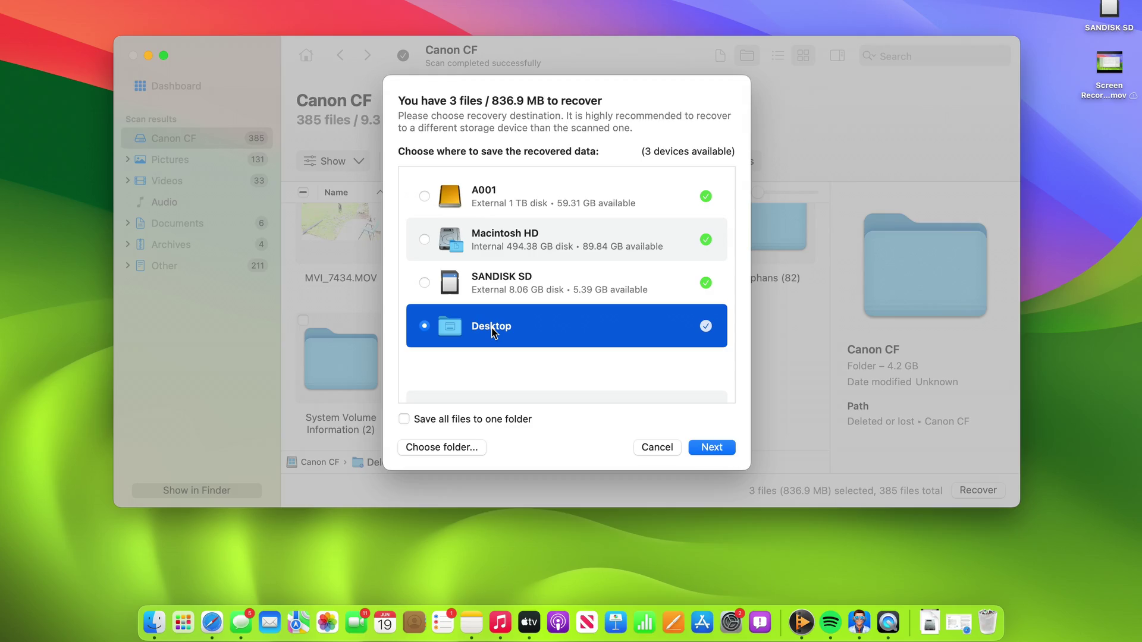
click(698, 443)
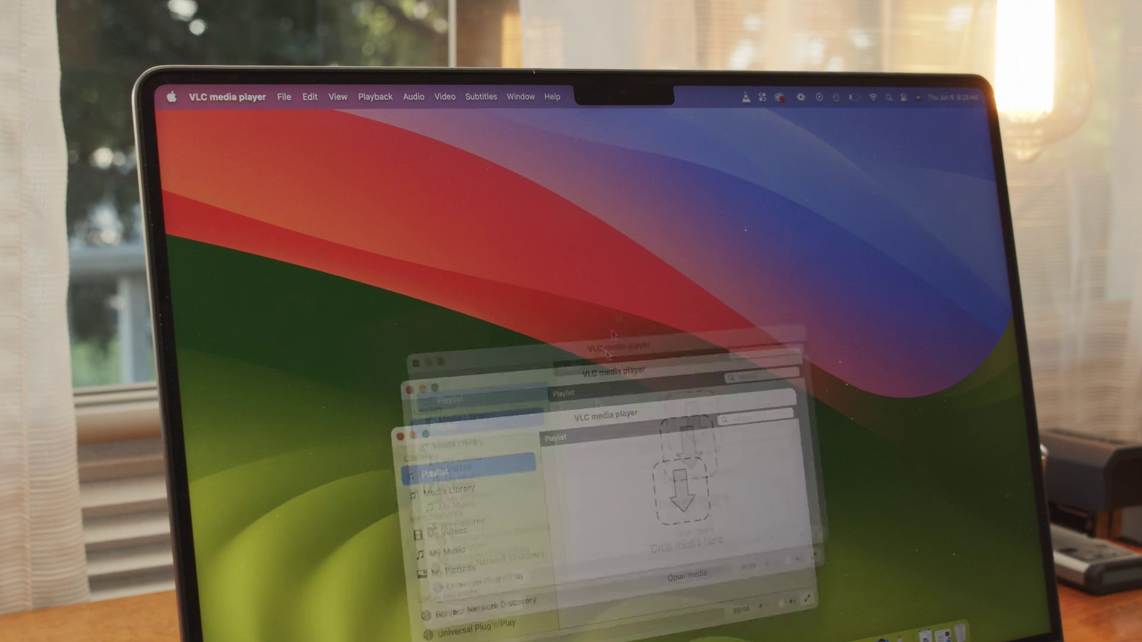
Step: Set VLC's Input / Codecs option Repair AVI Files to Always fix and save
drag(632, 261, 637, 277)
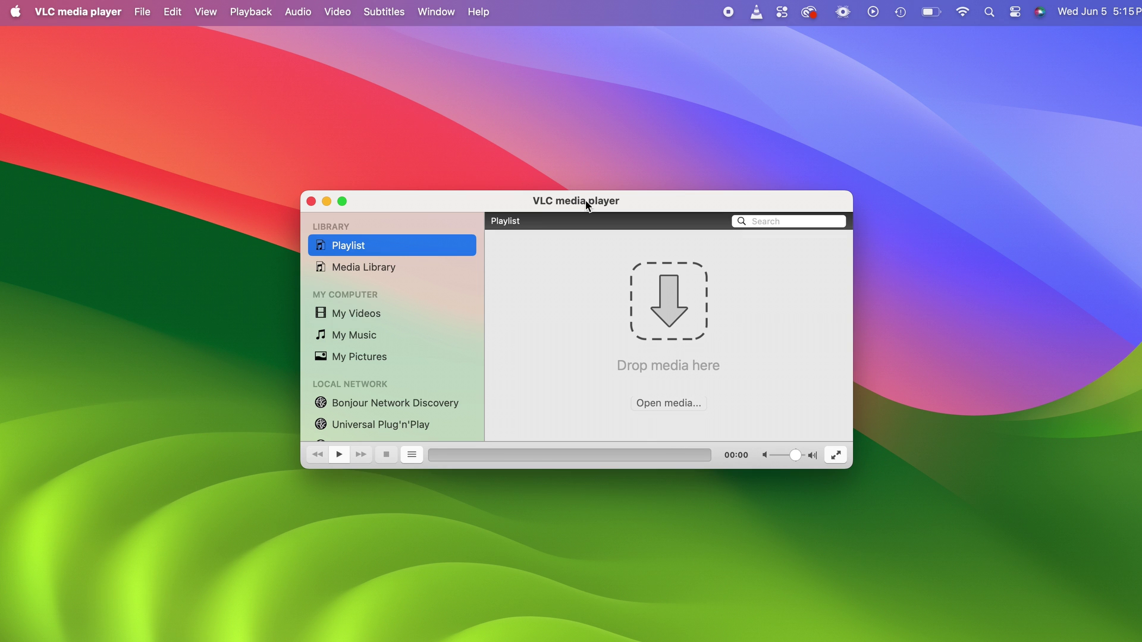
click(110, 21)
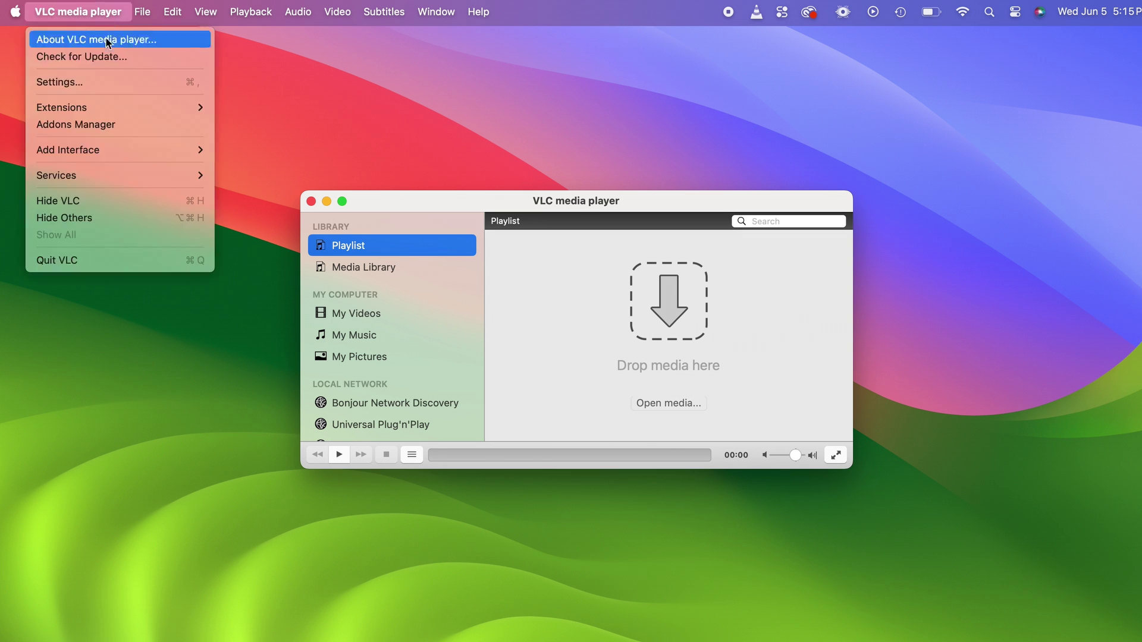
click(95, 85)
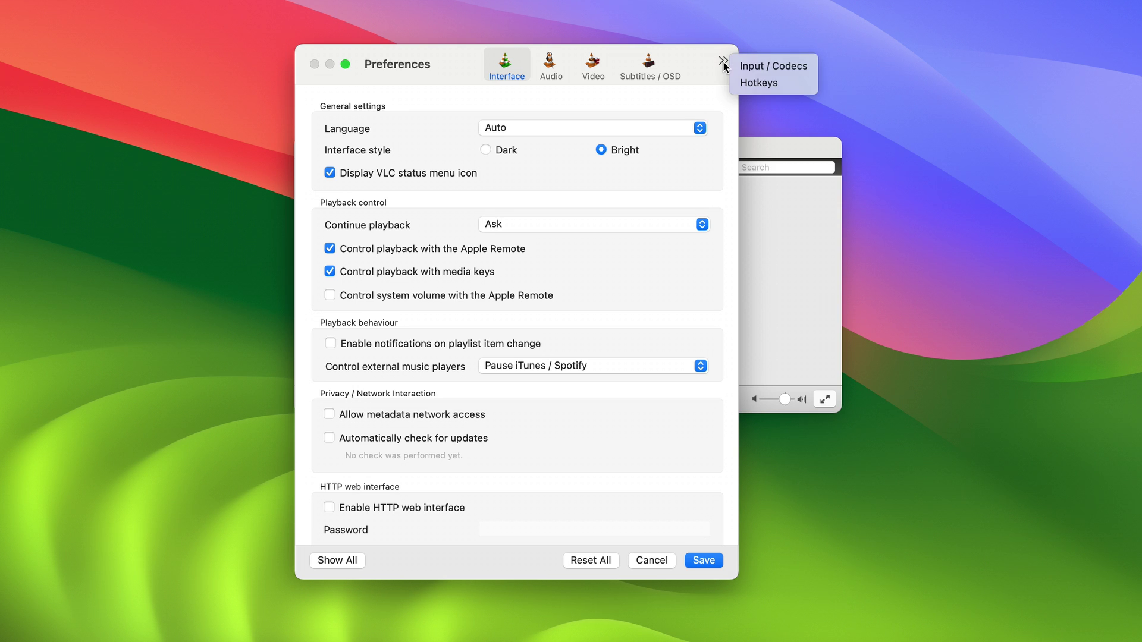
click(747, 67)
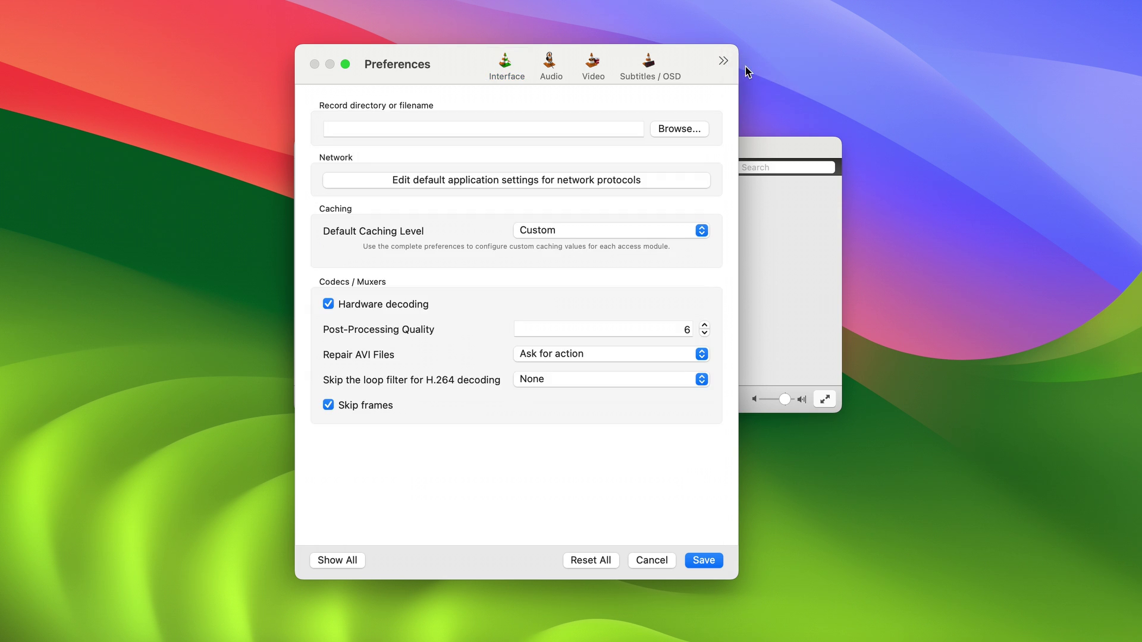
click(556, 353)
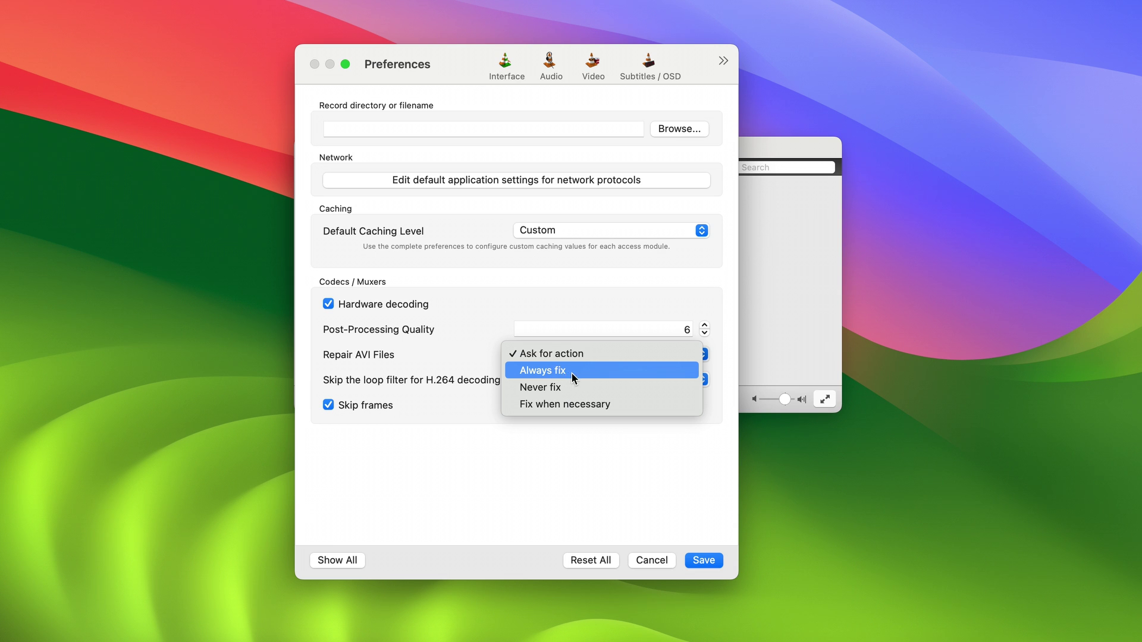
click(572, 373)
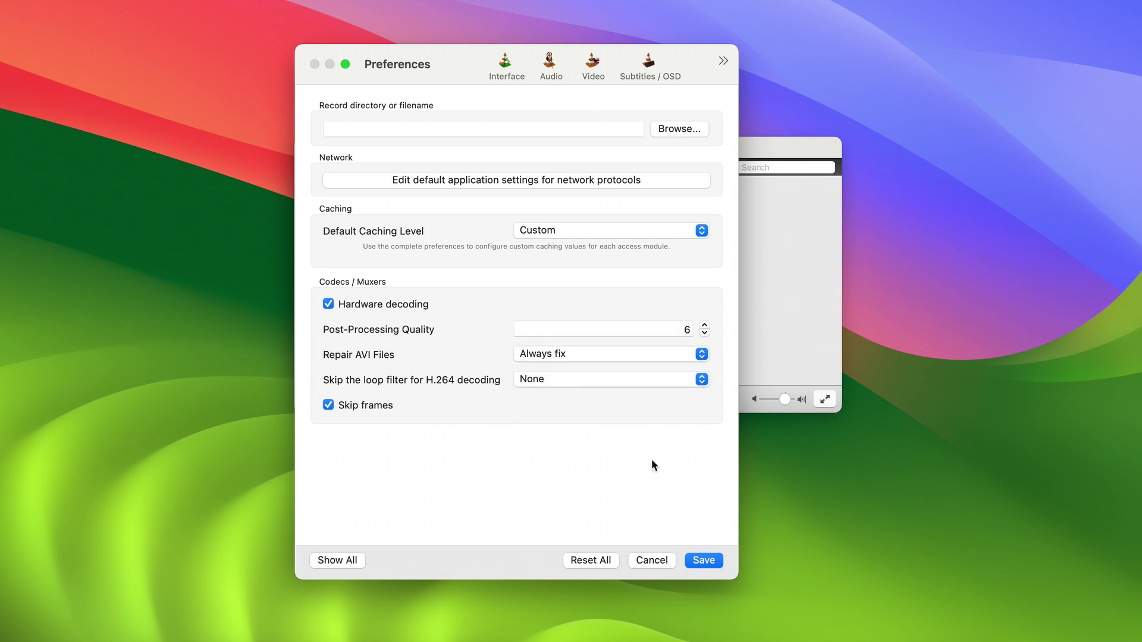
click(693, 562)
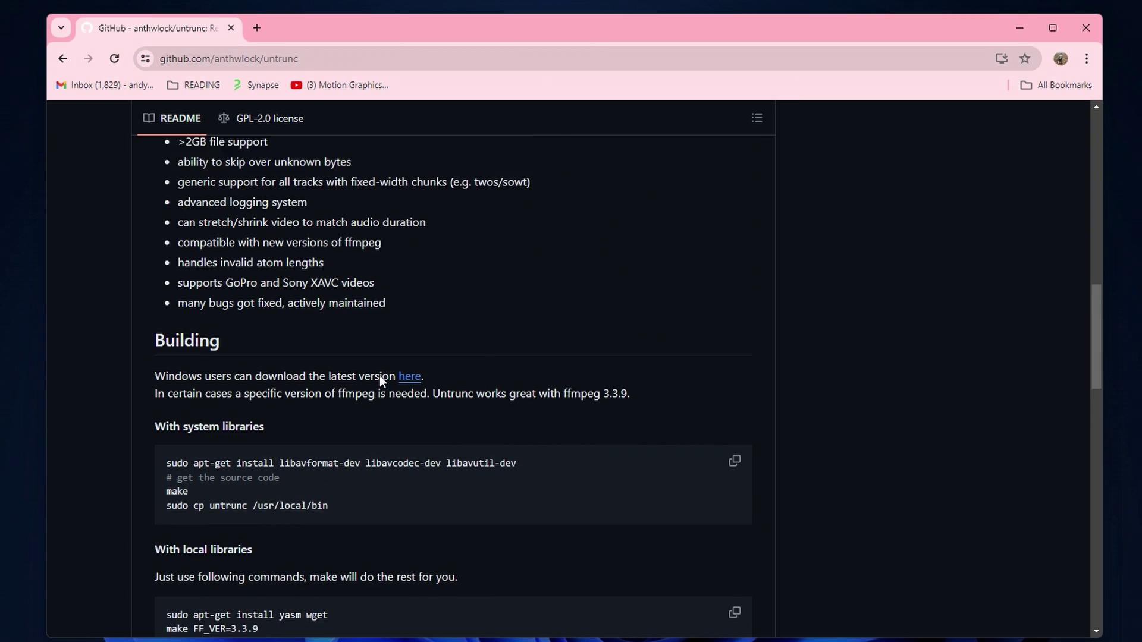
Step: Launch untrunc-gui from the untrunc_x64 folder, pick MVI_7435.MOV and MVI_7436.MOV from Desktop, then Repair
scroll(380, 376, down, 2)
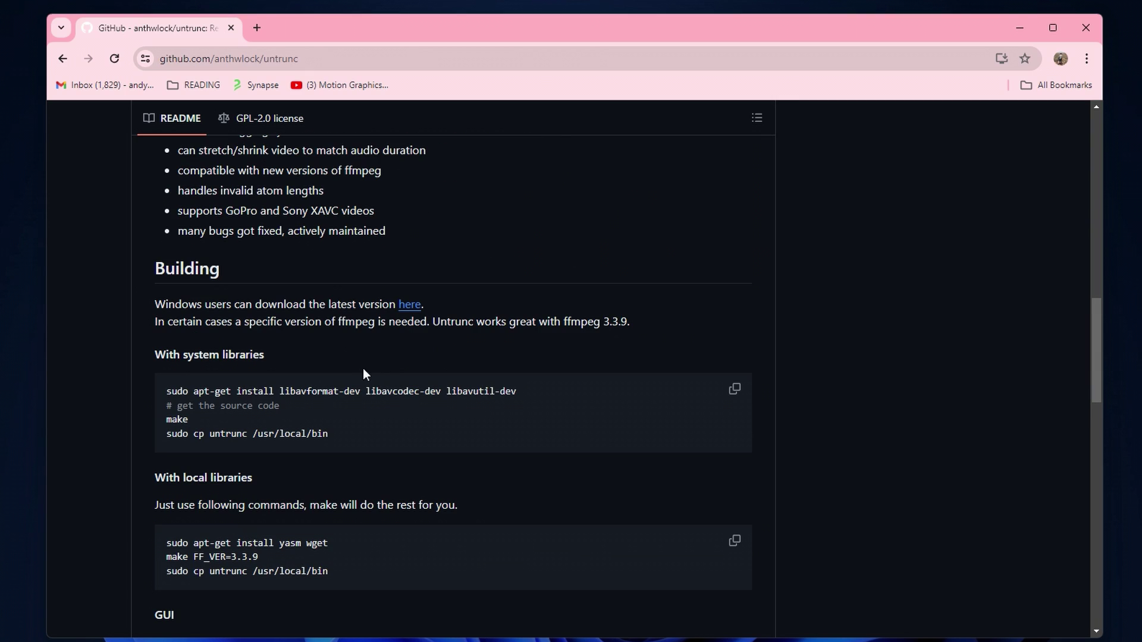
click(408, 306)
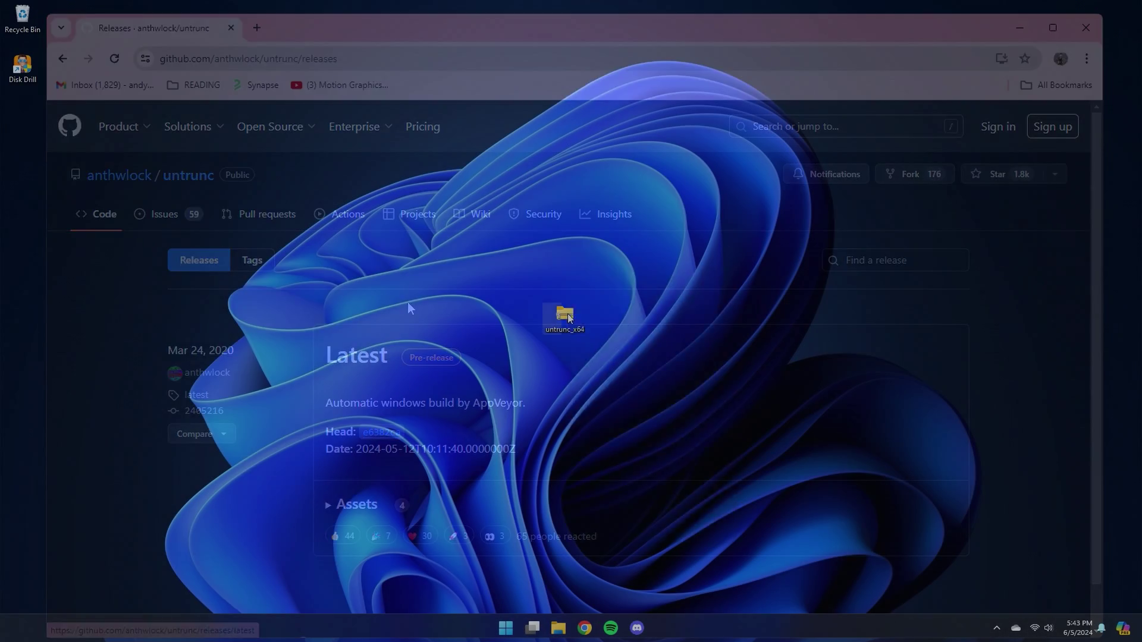
right_click(565, 313)
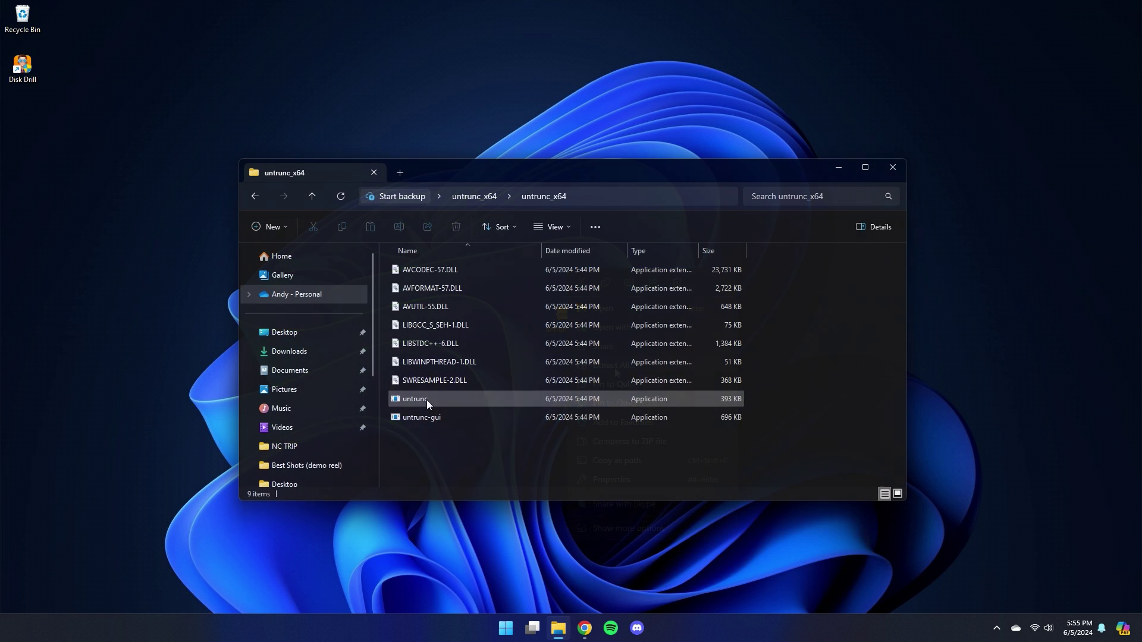
double_click(426, 414)
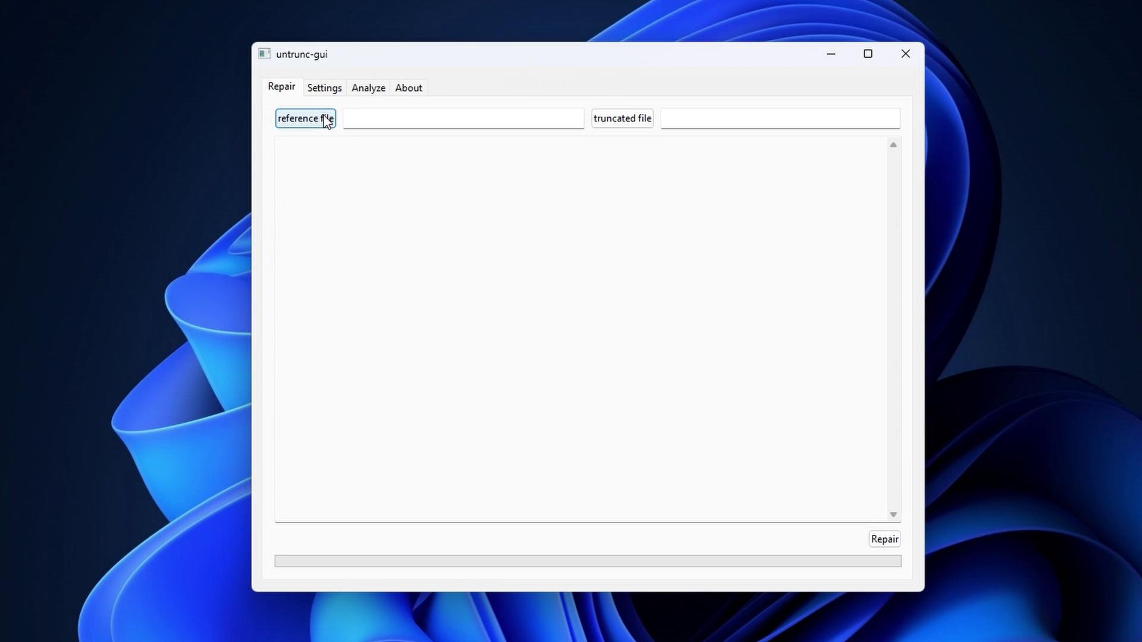
click(324, 118)
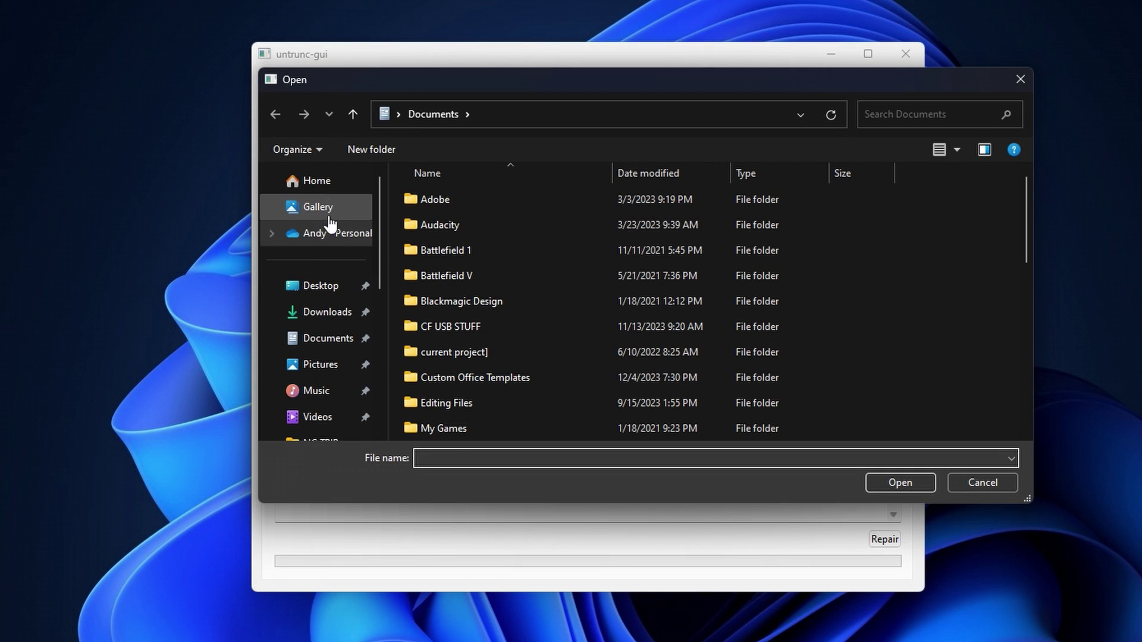
click(321, 285)
click(624, 226)
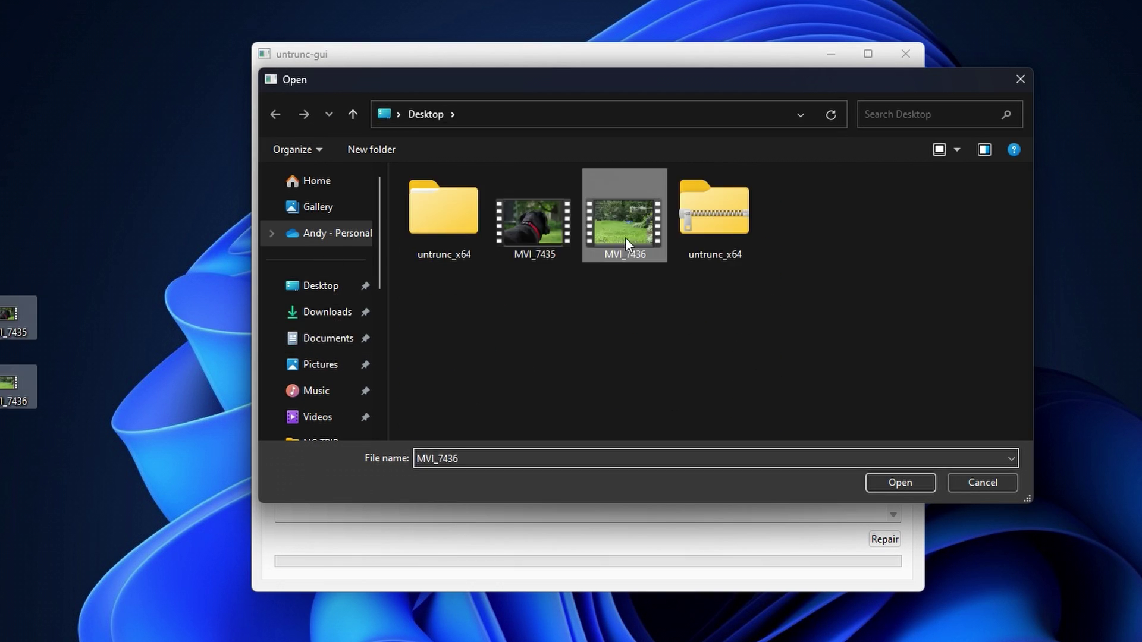
click(873, 482)
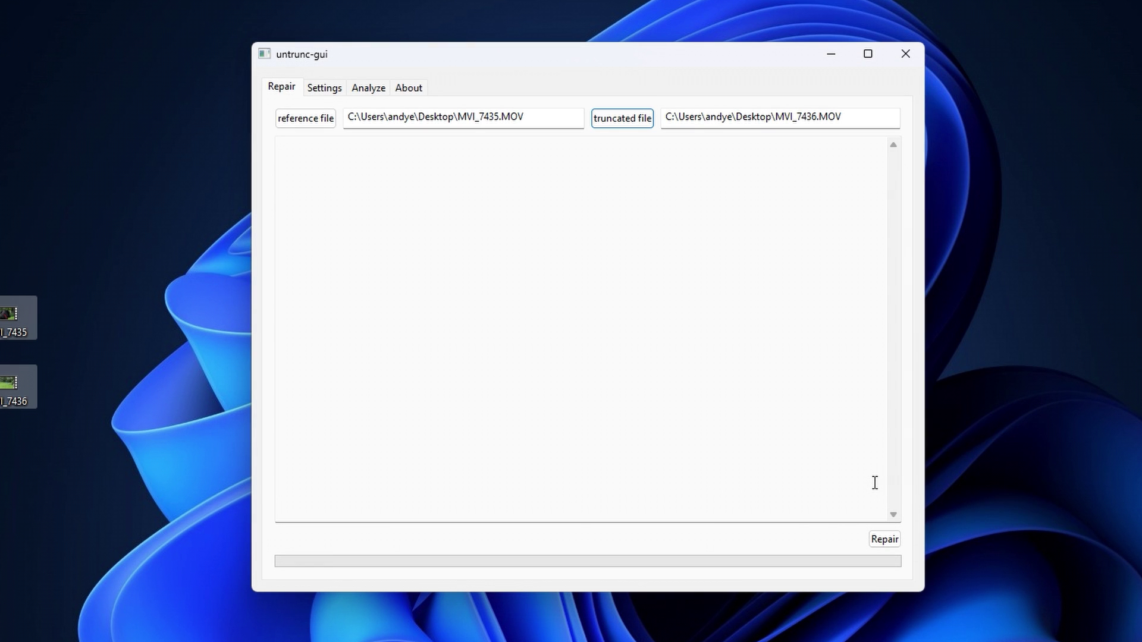
click(878, 541)
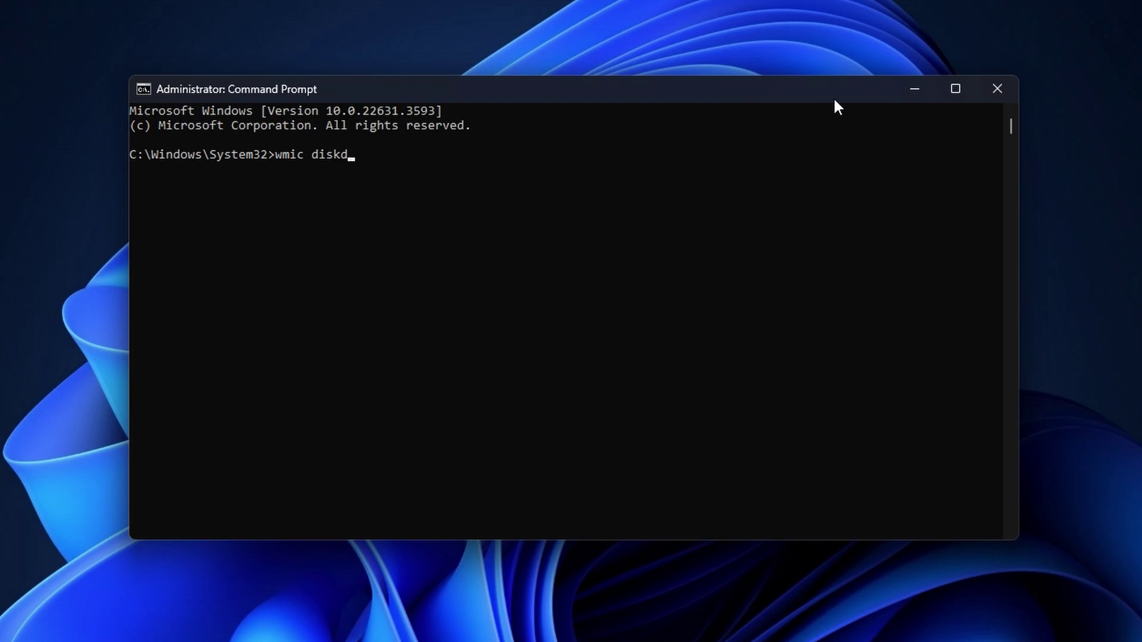
Step: Turn on S.M.A.R.T. drive health monitoring and run a drive status query
text(rive)
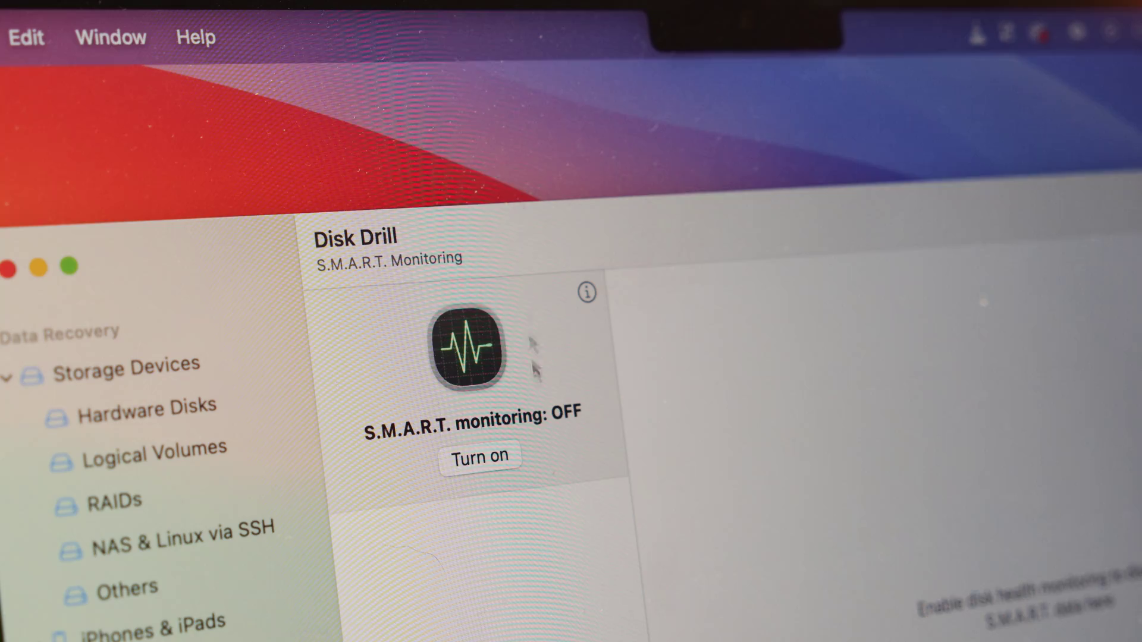
click(489, 453)
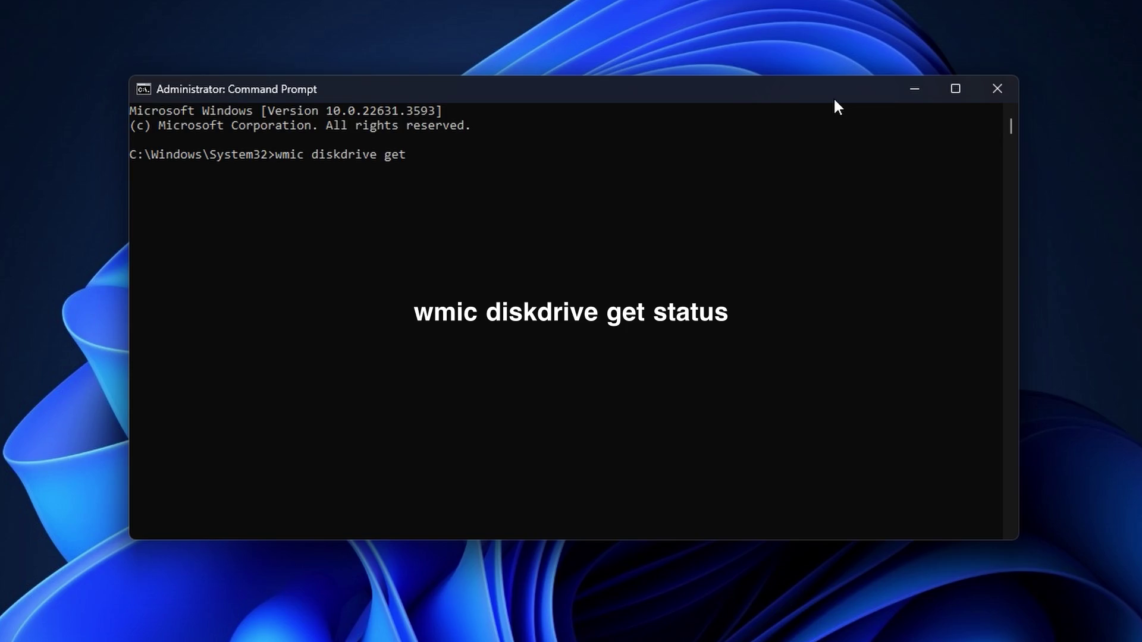
text(status)
key(Return)
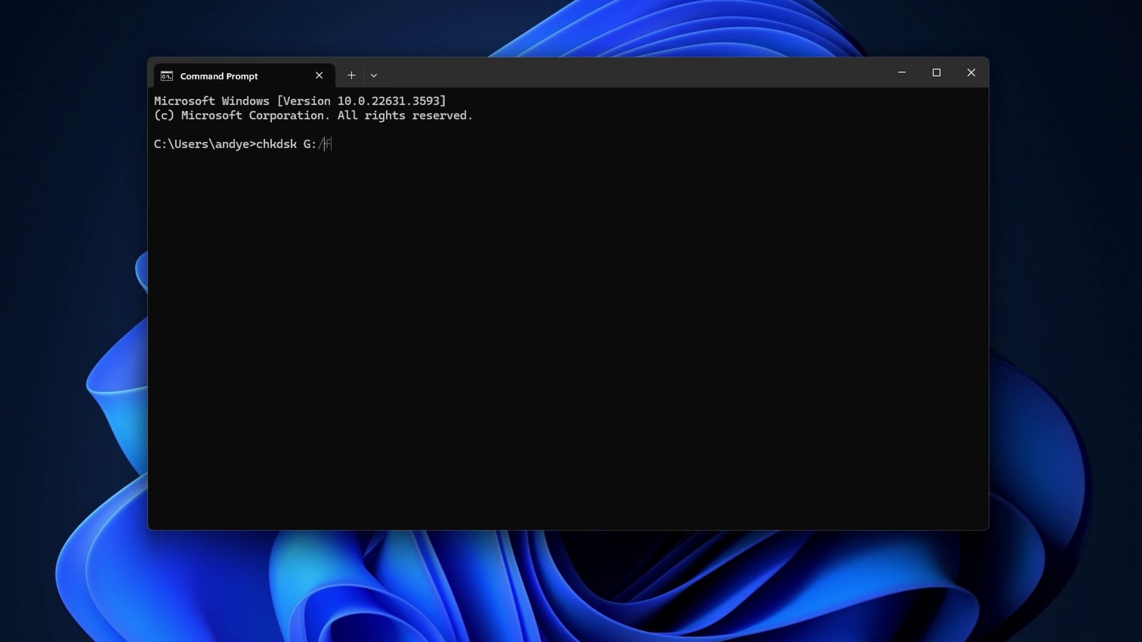
Step: Run chkdsk G: /f /r to fix errors and recover bad sectors on drive G
text(r)
key(Return)
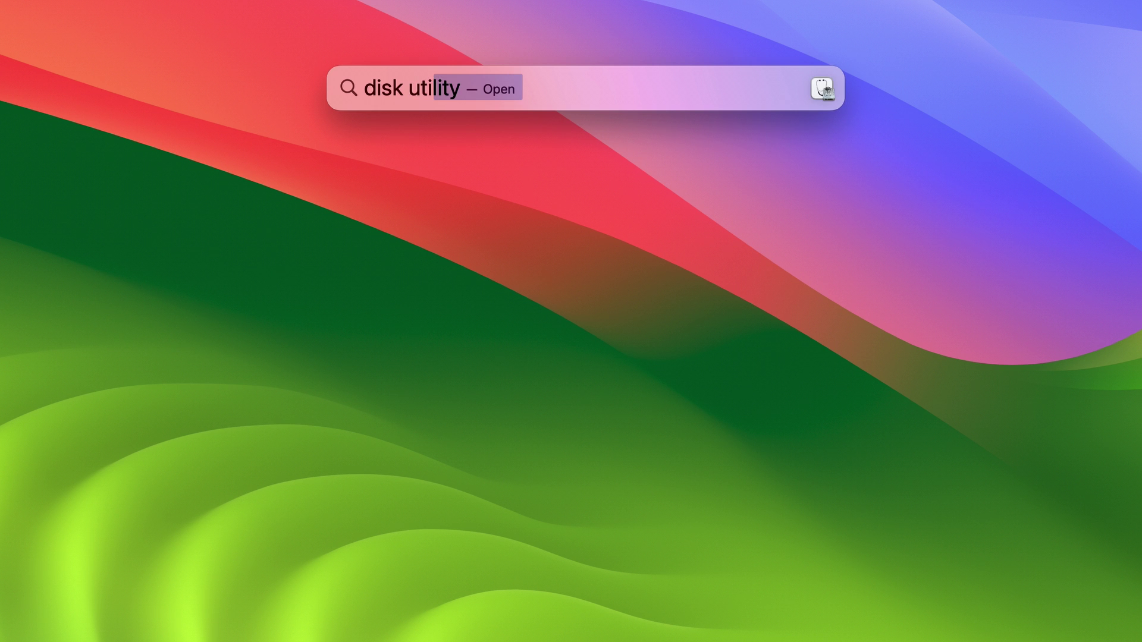
Step: Open Disk Utility from Spotlight and erase the Canon CF volume, keeping the ExFAT format
key(Return)
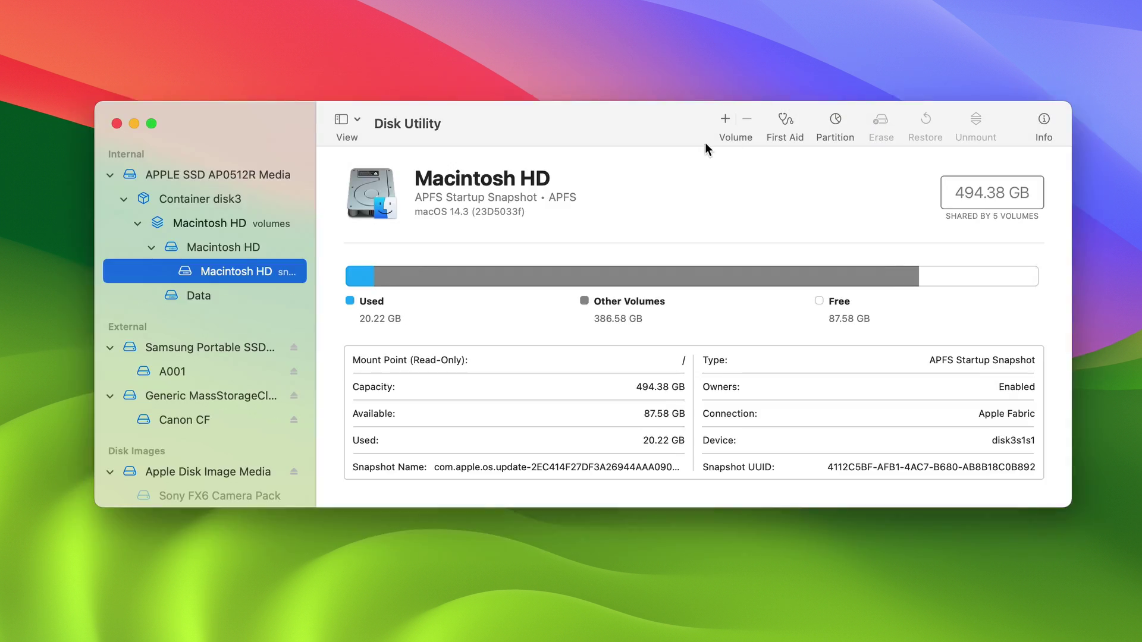
drag(678, 122, 667, 105)
click(191, 405)
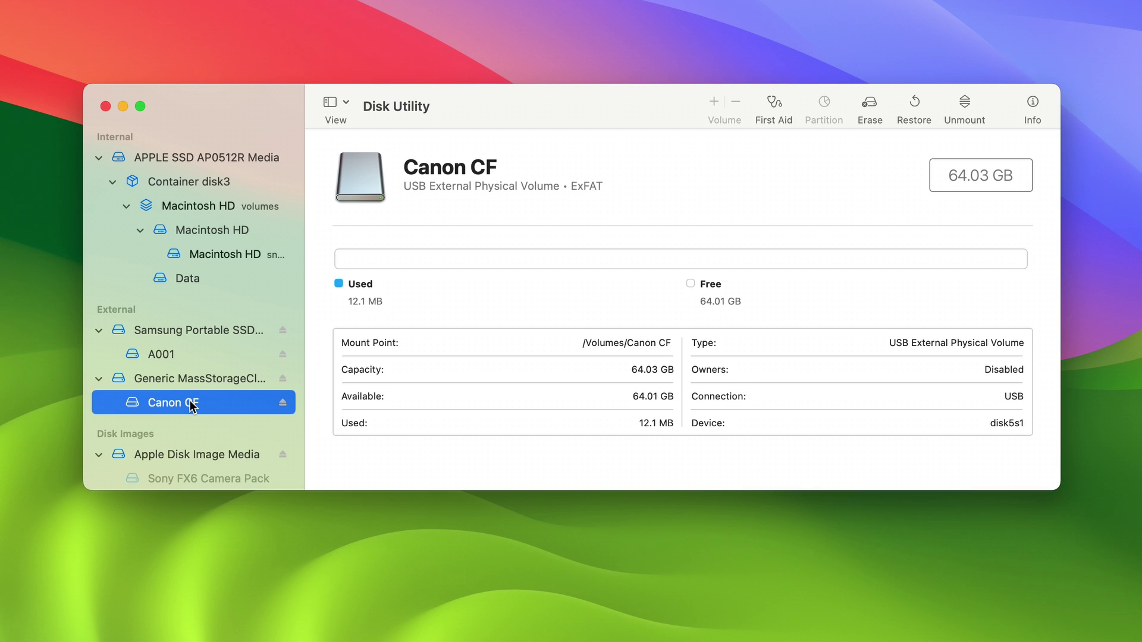
click(872, 106)
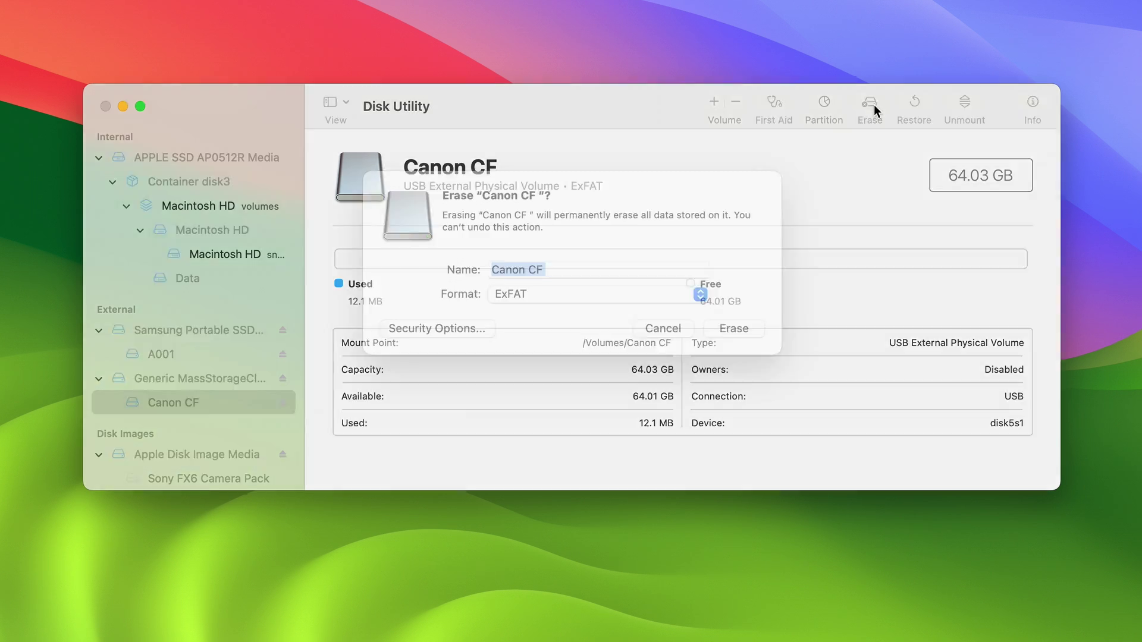
click(724, 357)
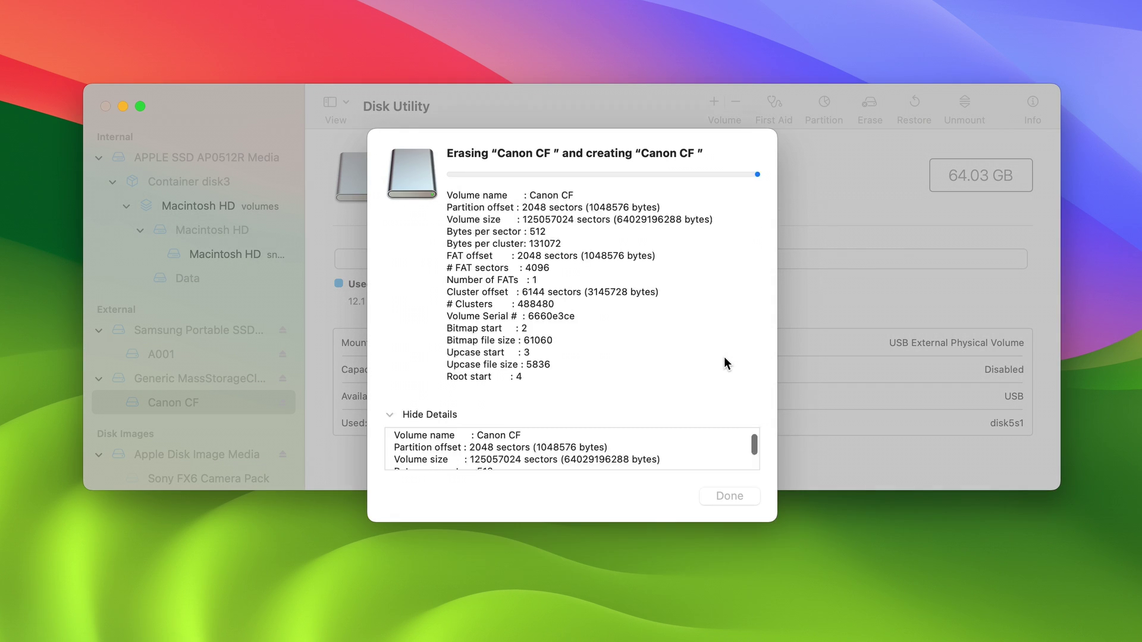